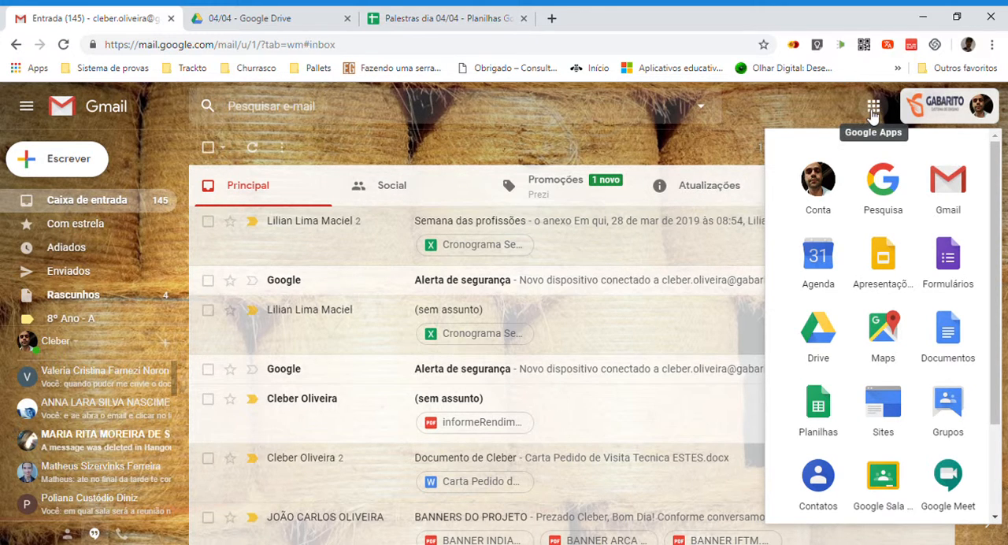
Switch to Google Sala de aula and create a class named 9º E with the subject Matemática.
click(884, 488)
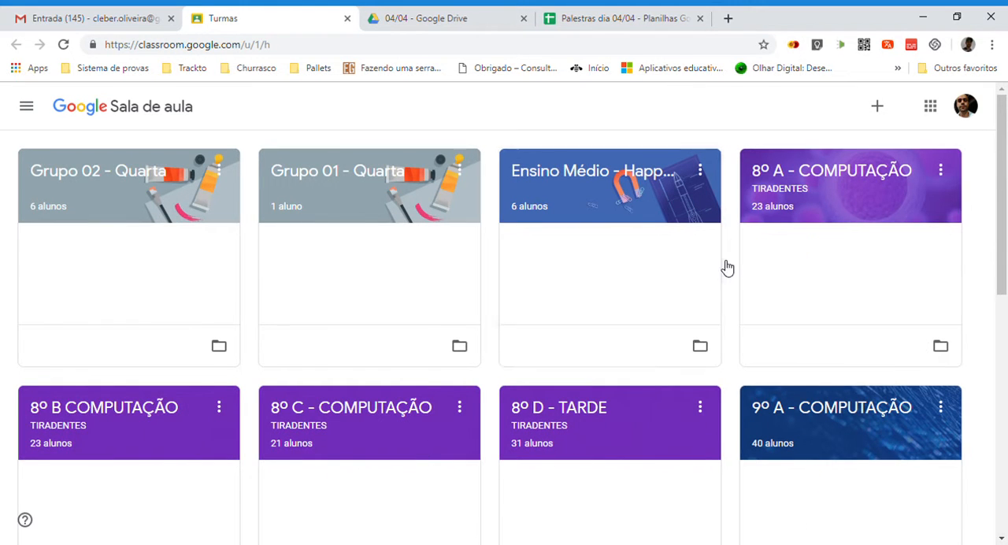
click(878, 108)
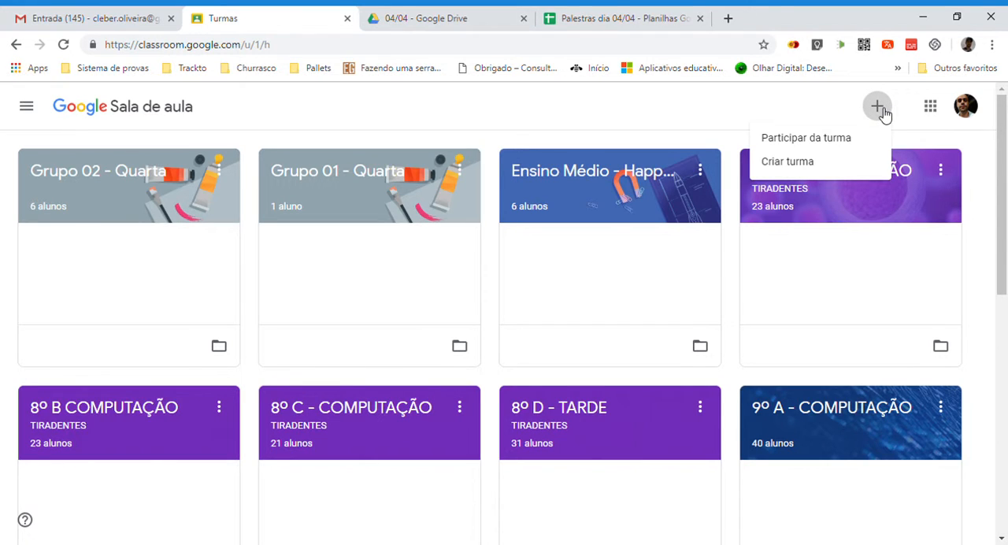
click(797, 169)
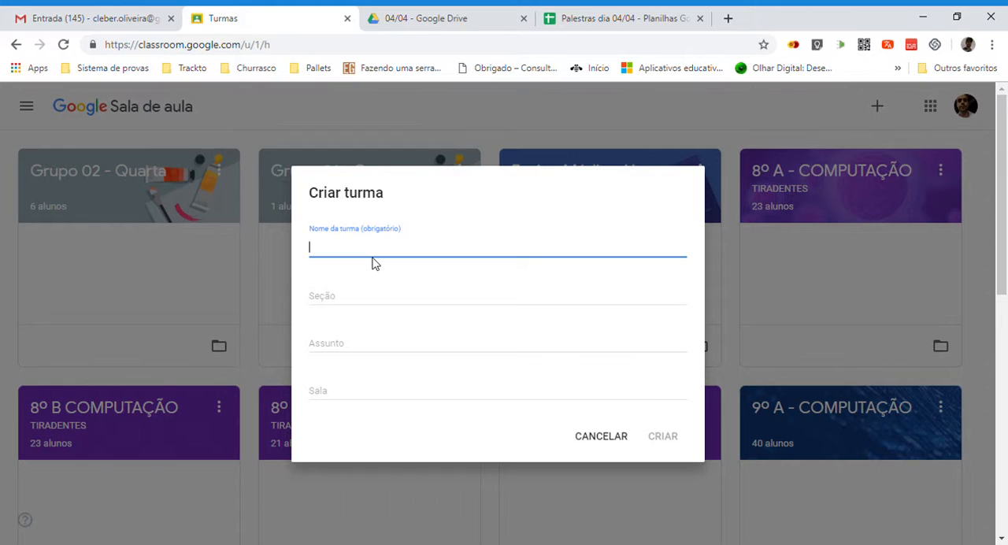
text(9º E)
click(333, 298)
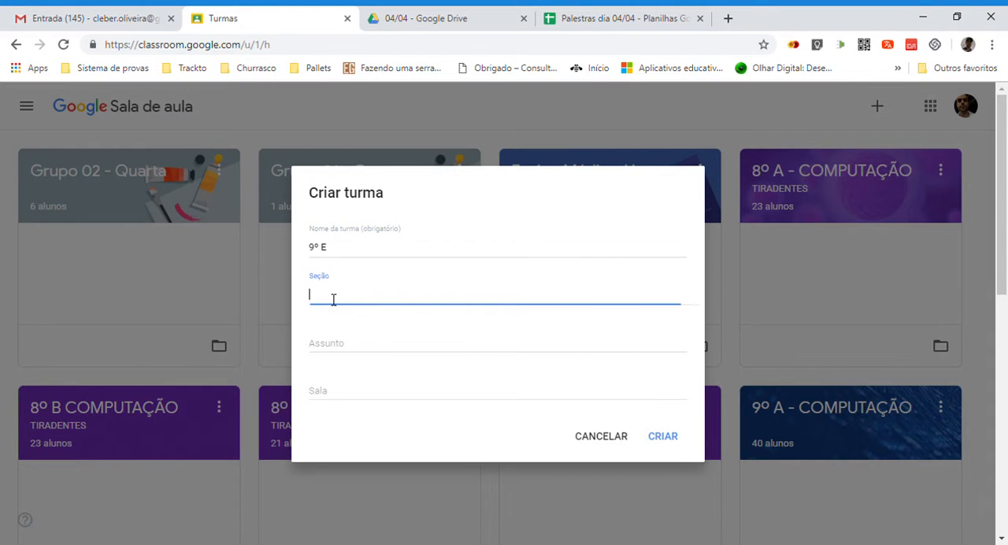
click(344, 348)
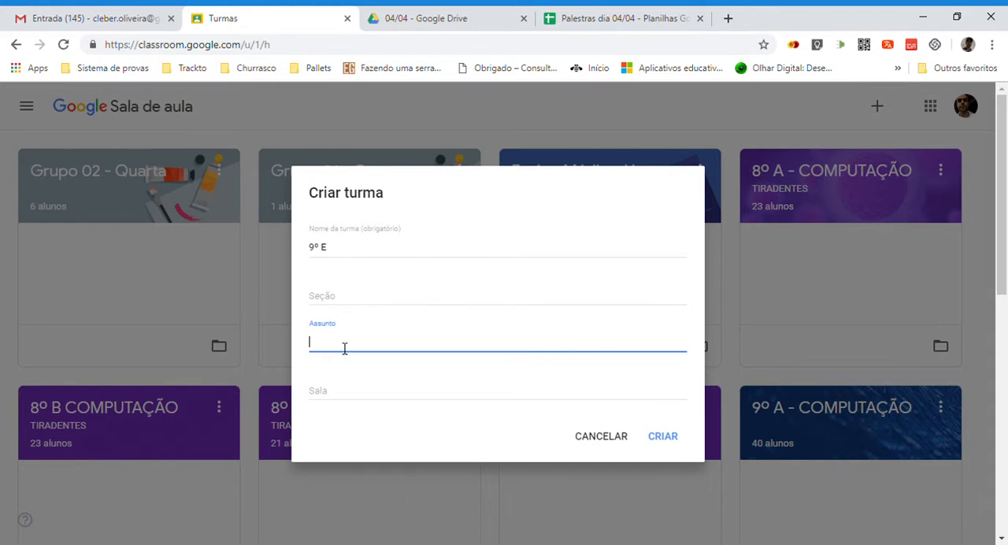
text(Mate)
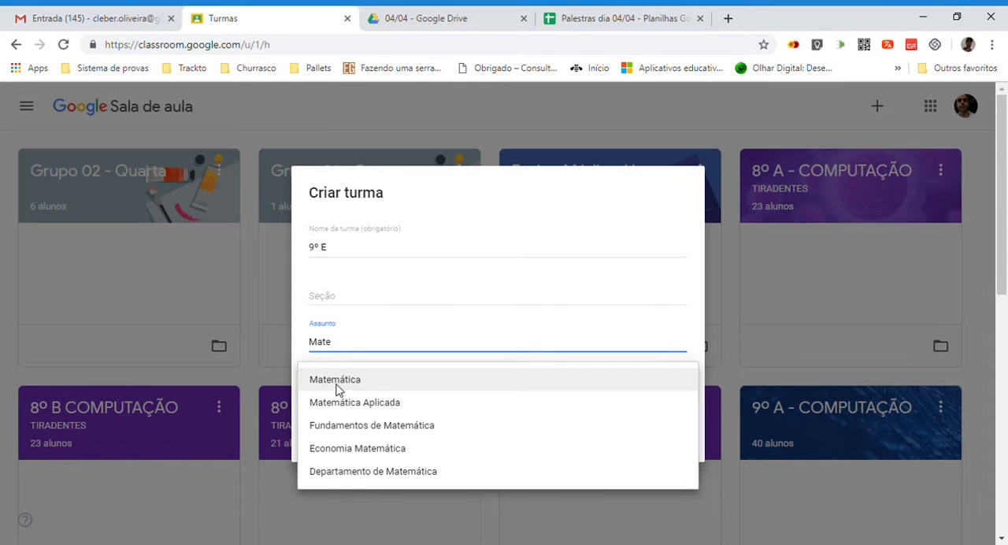
click(337, 385)
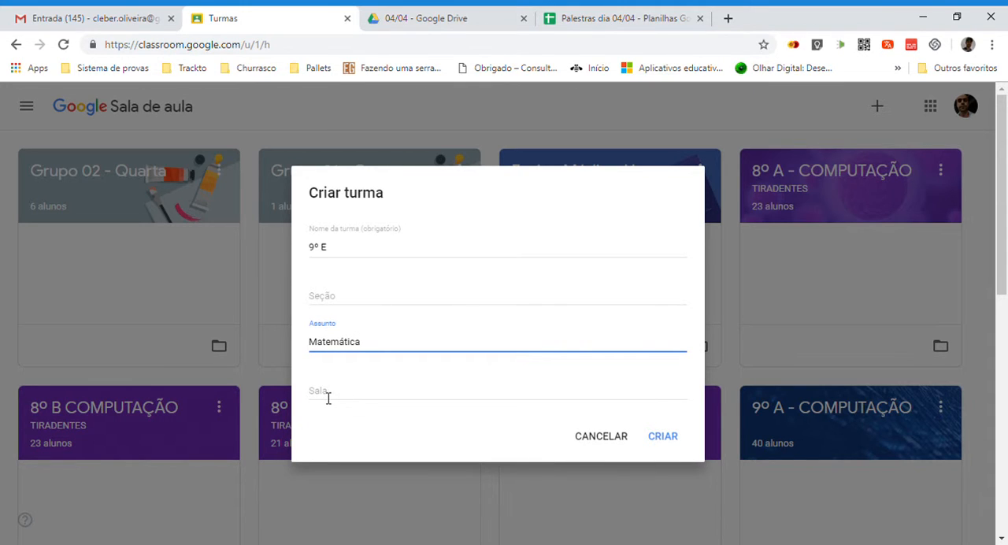
click(344, 395)
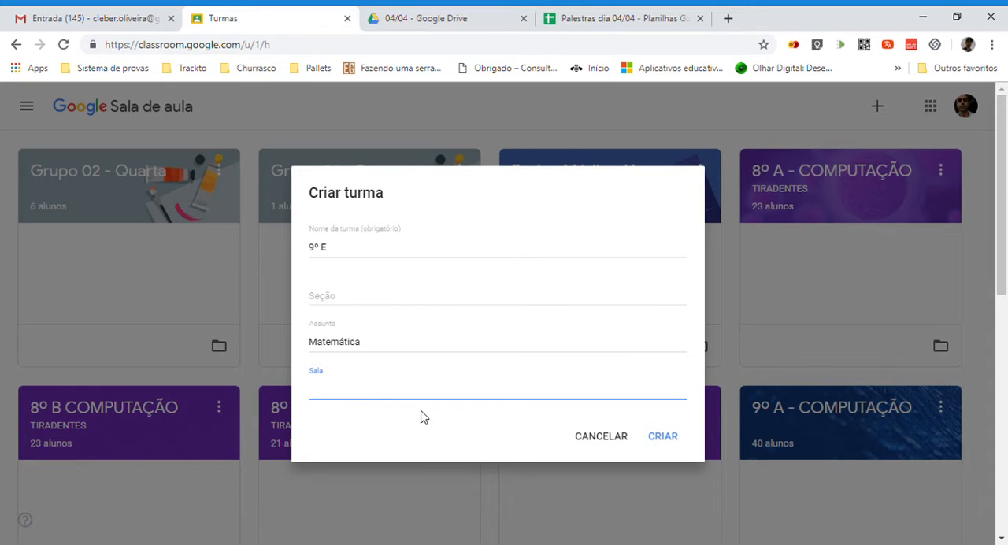
click(663, 441)
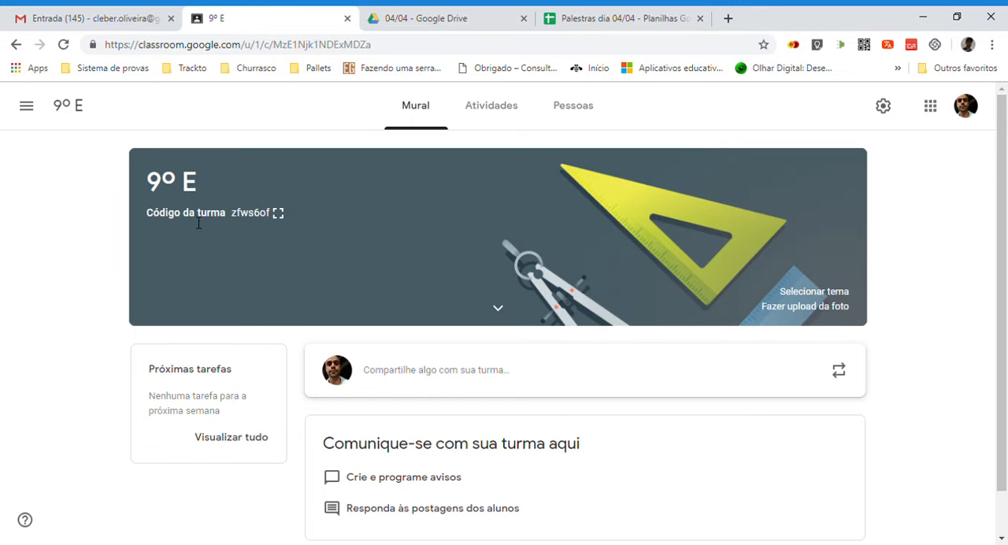
Display the class code of 9º E enlarged, close it, and look over the class stream.
click(279, 214)
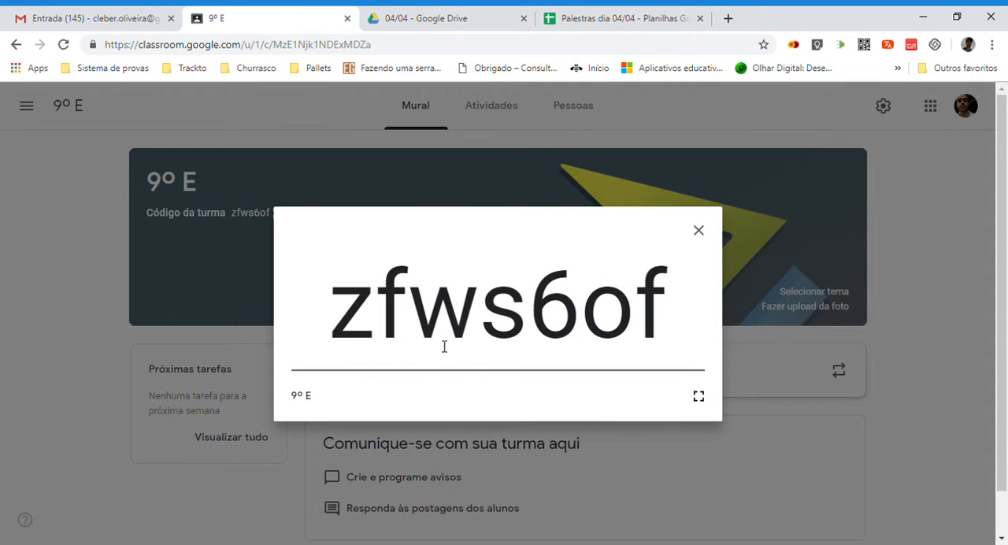
drag(362, 322, 672, 299)
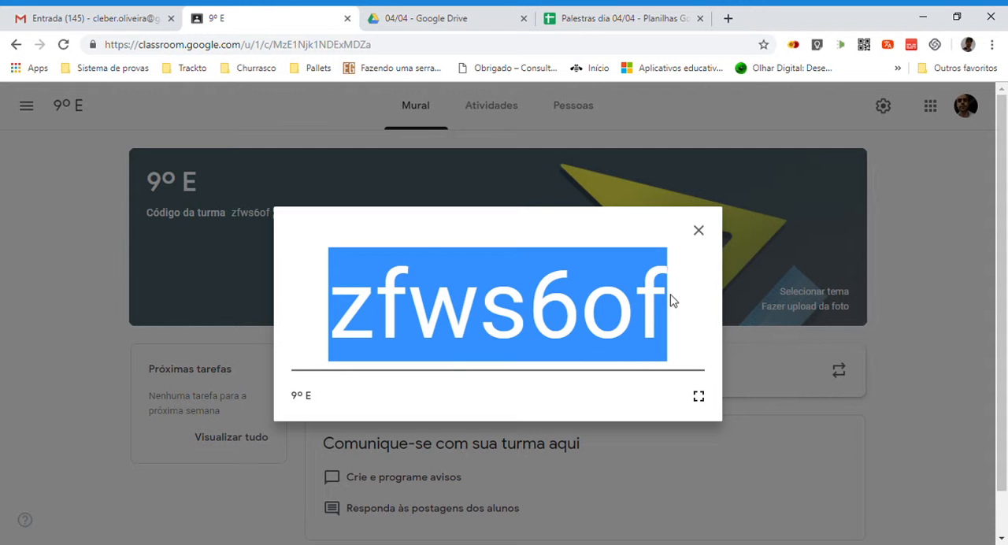
click(698, 231)
scroll(575, 363, down, 1)
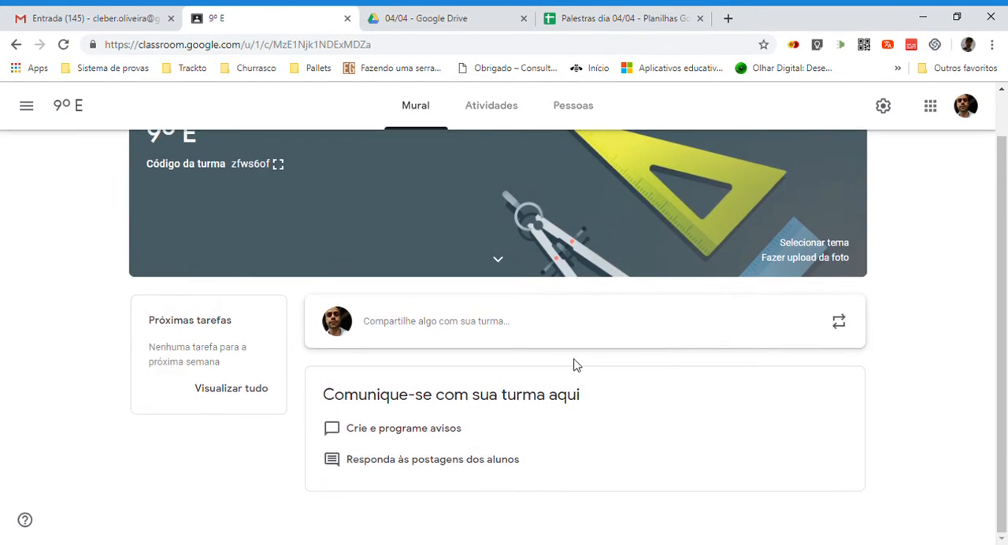
scroll(520, 359, up, 1)
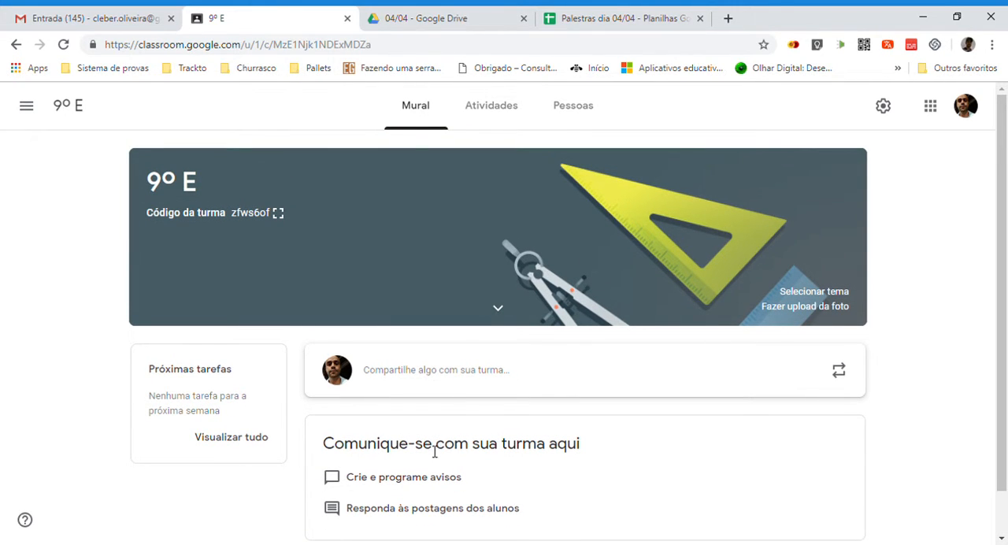
scroll(431, 450, down, 1)
scroll(441, 394, up, 1)
scroll(466, 476, down, 1)
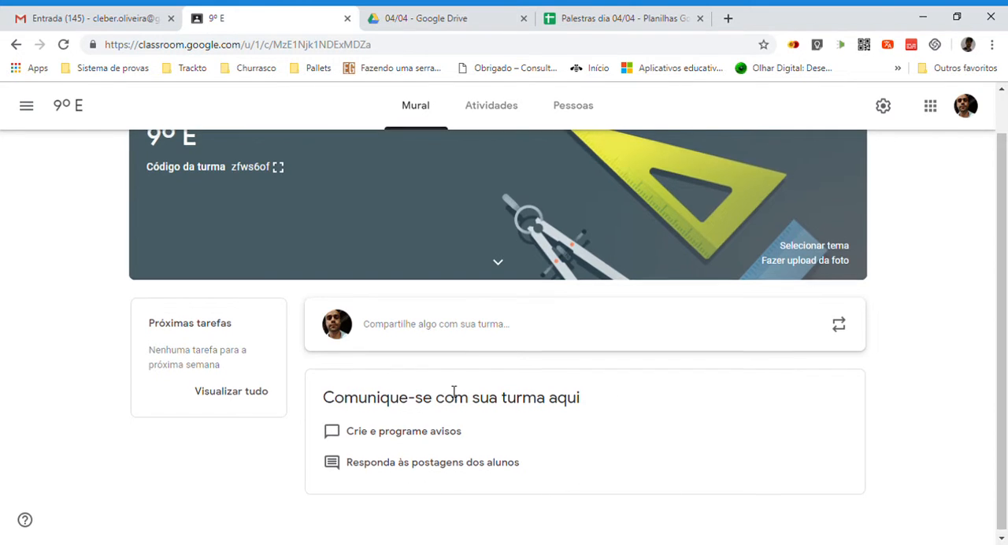
scroll(453, 392, up, 1)
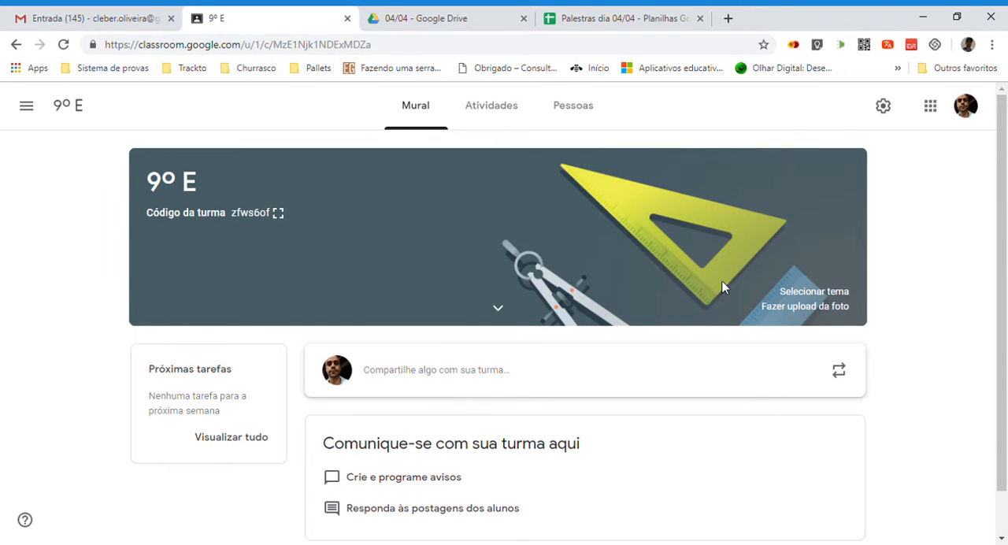
Start a new material among the class activities and title it Resumo Equação do 2º Grau.
click(510, 116)
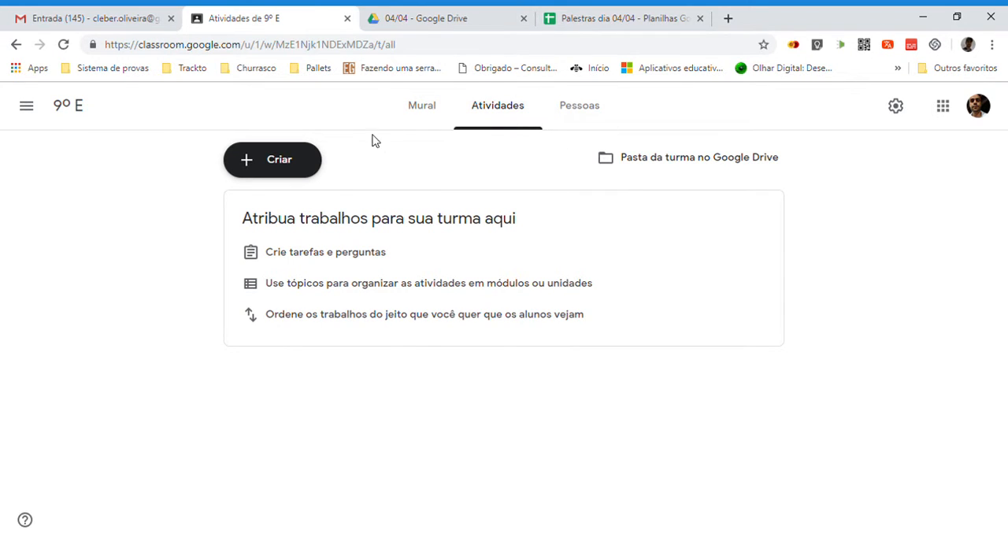
click(248, 168)
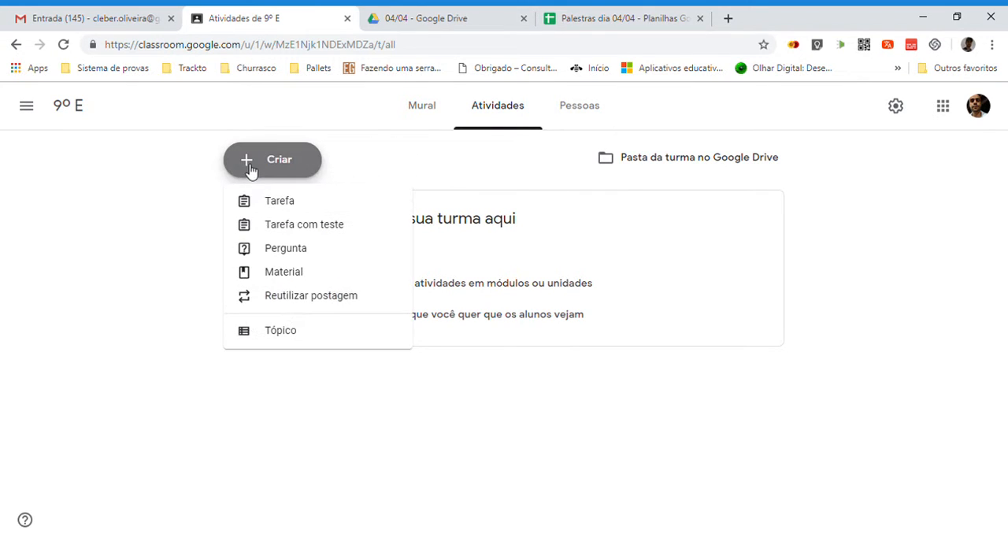
click(311, 275)
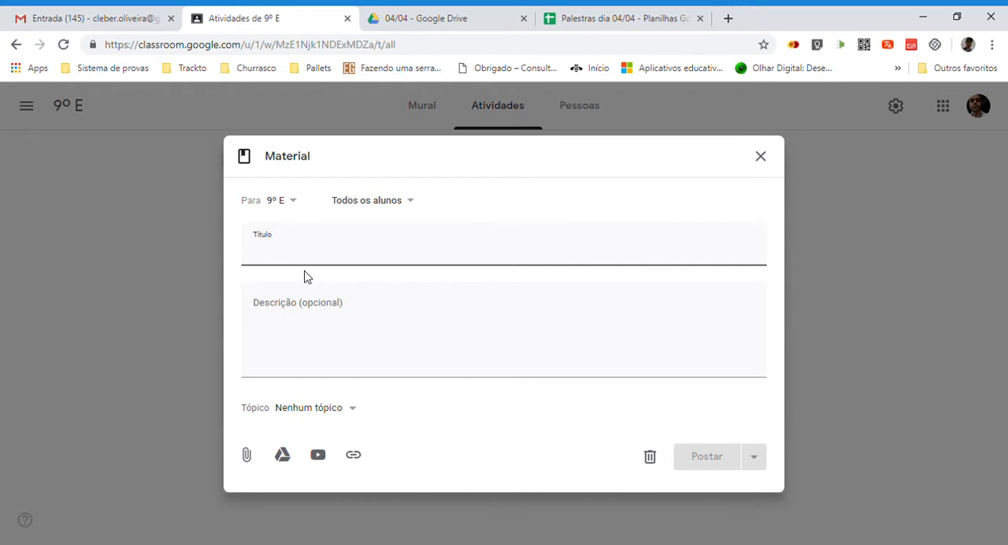
text(REsu)
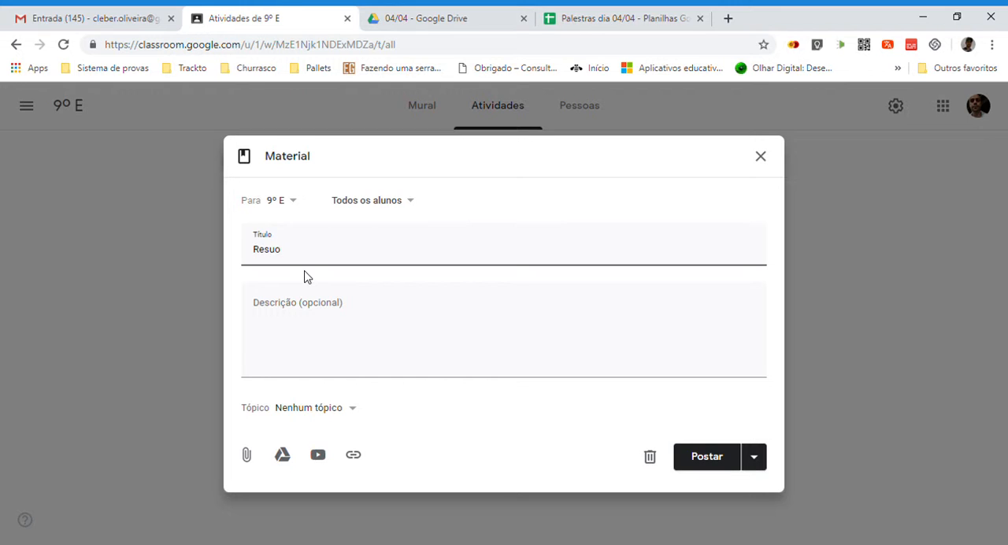
text(mo Equação do 2º Gra)
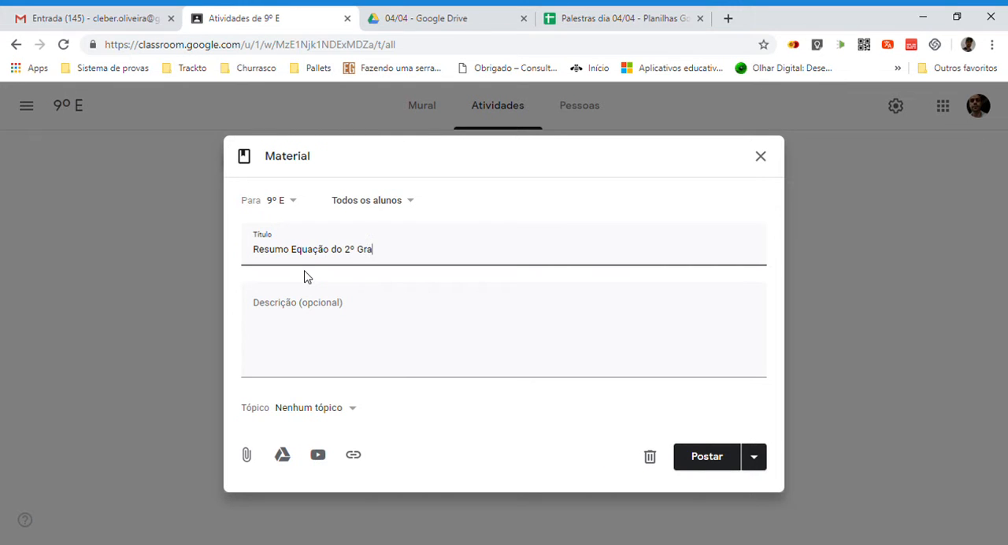
text(u)
click(298, 312)
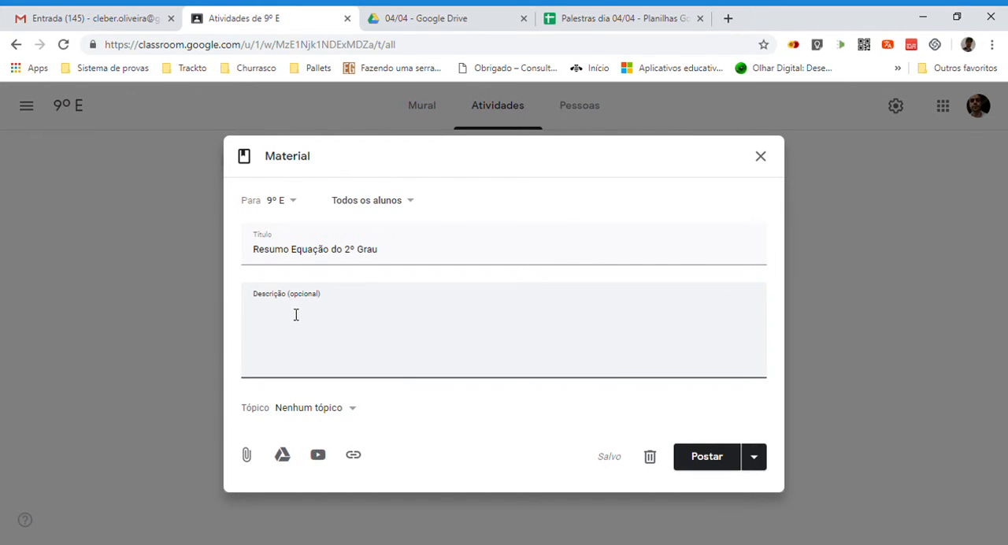
Attach the Tarefa-HappyCode document from Google Drive to the material and post it to the class.
click(285, 463)
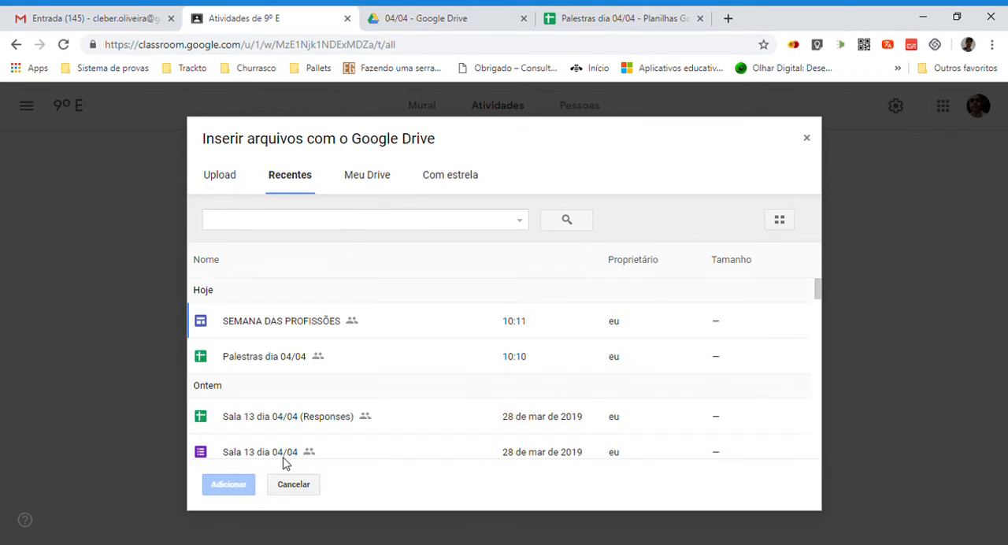
scroll(288, 408, down, 8)
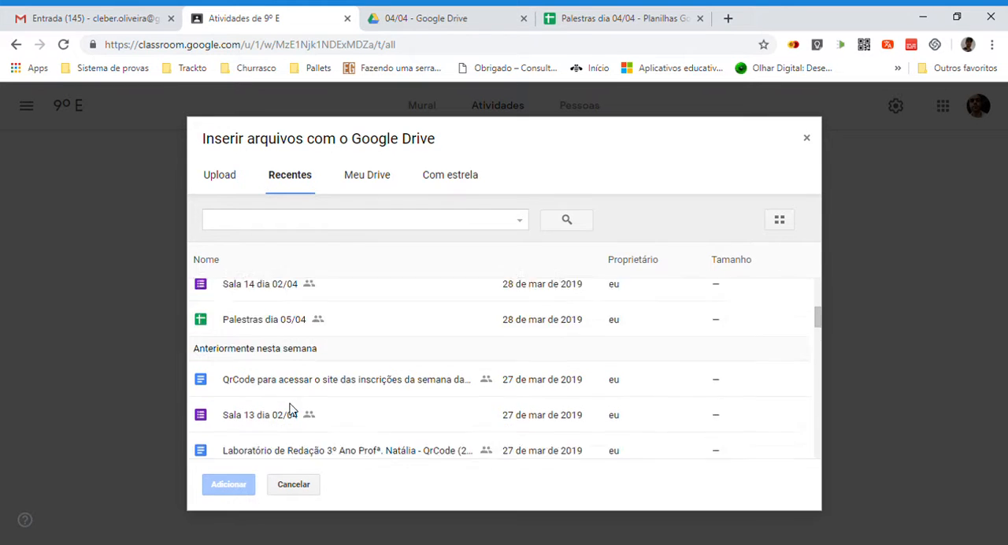
scroll(337, 401, down, 1)
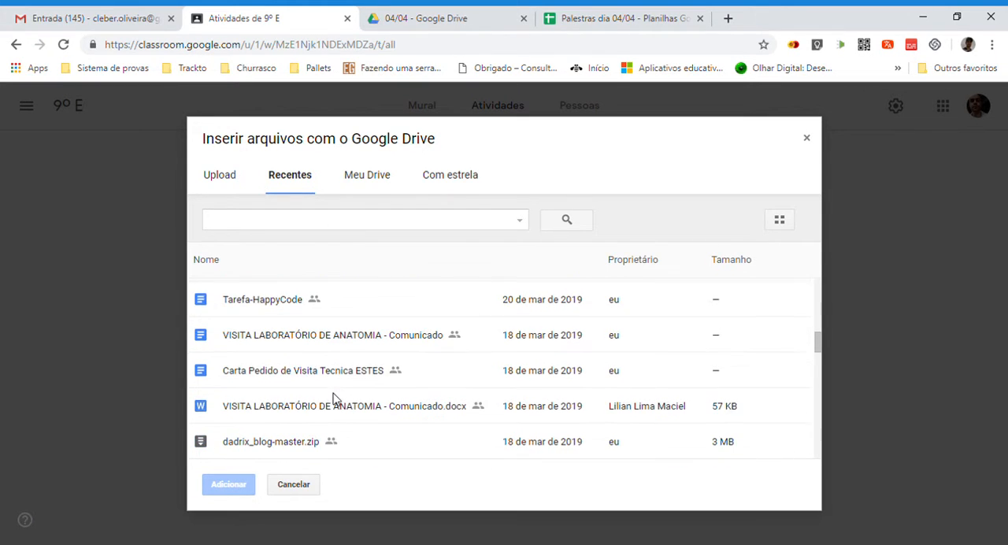
scroll(298, 354, up, 1)
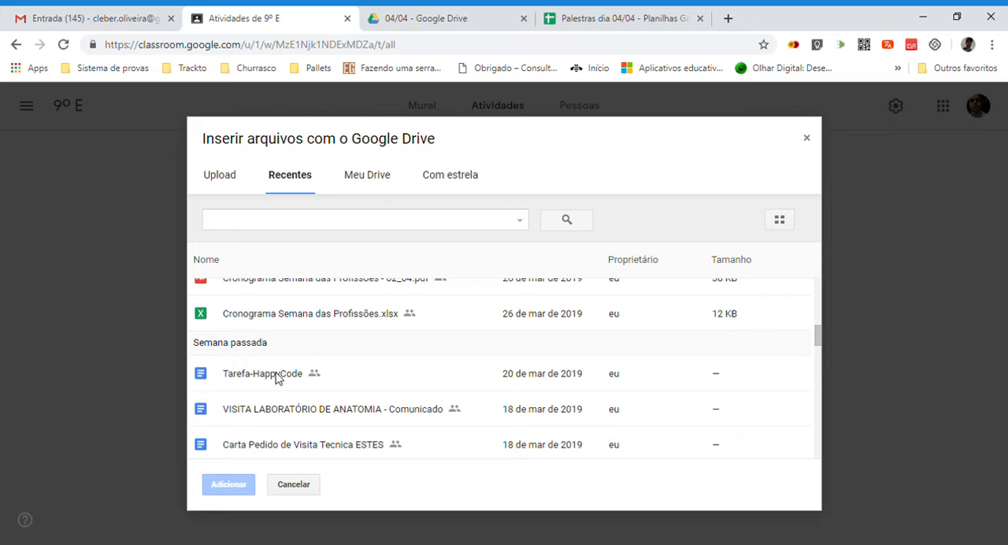
click(275, 375)
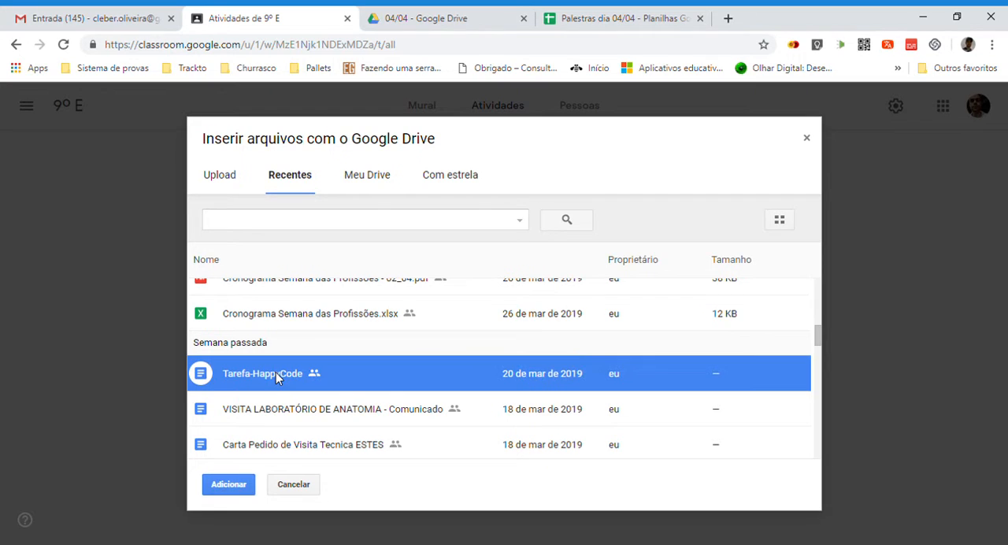
click(239, 488)
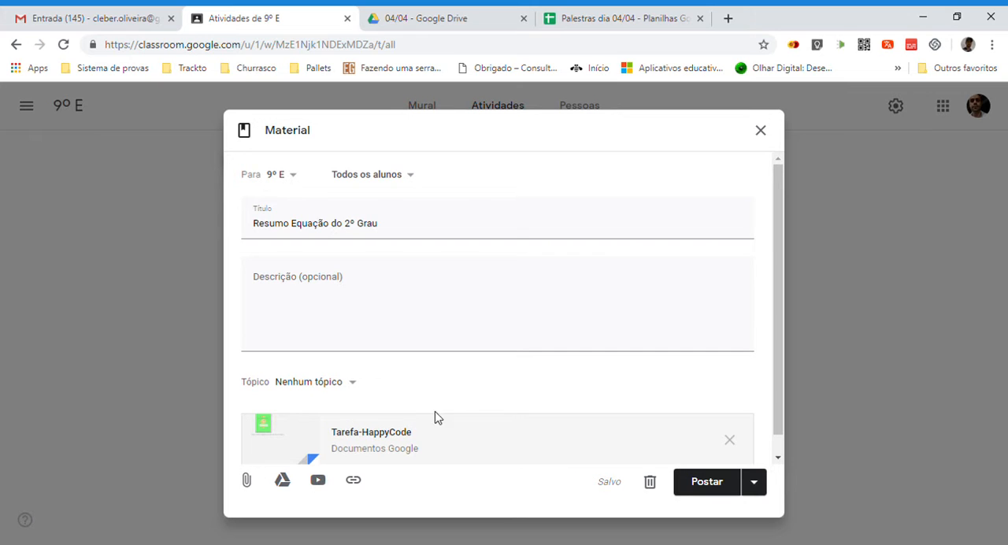
click(713, 486)
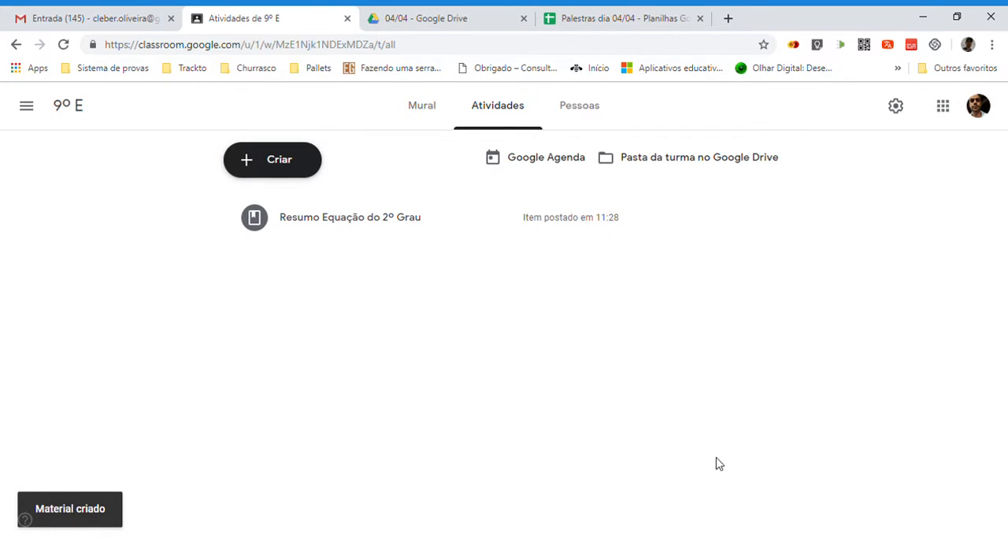
View the posted material Resumo Equação do 2º Grau from the class stream and return to the 9º E page.
click(426, 109)
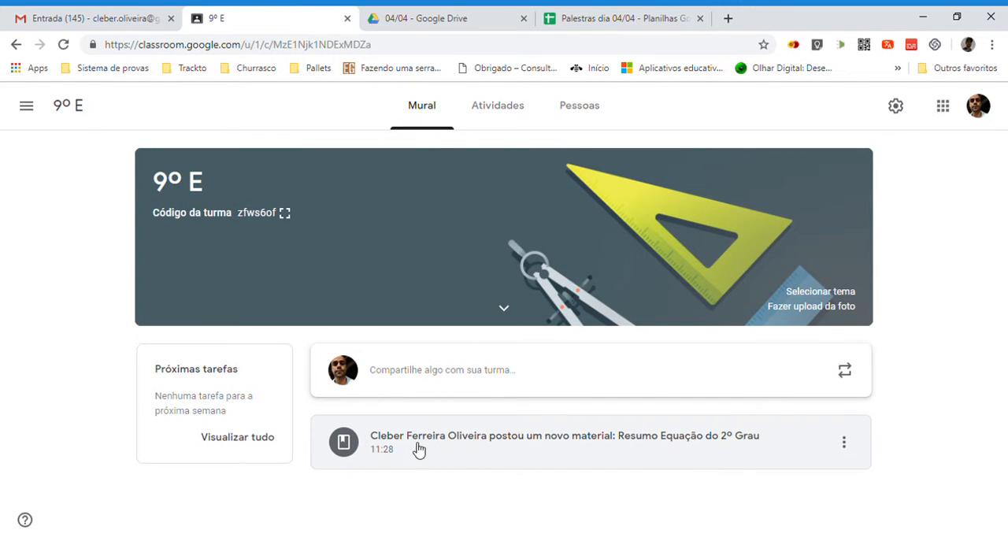
click(594, 443)
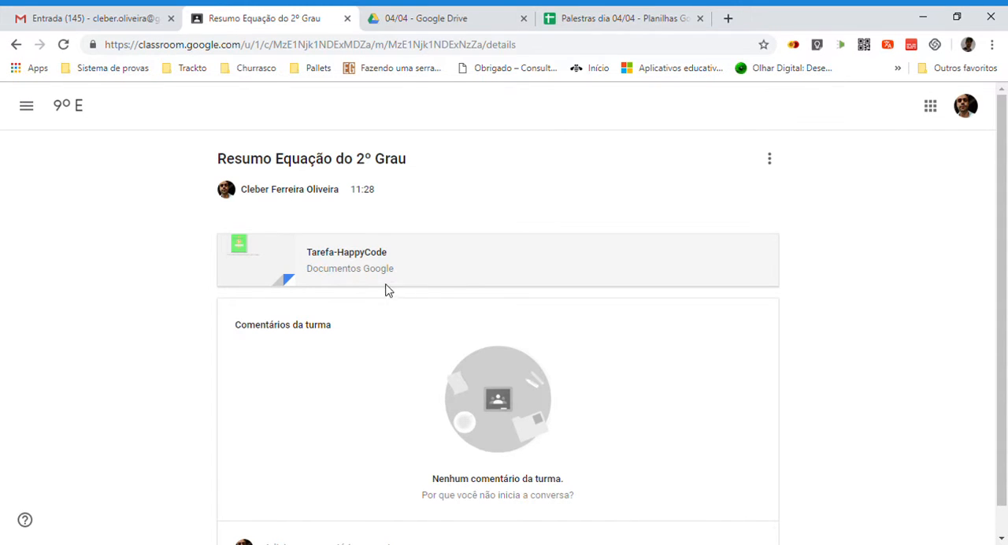
click(76, 105)
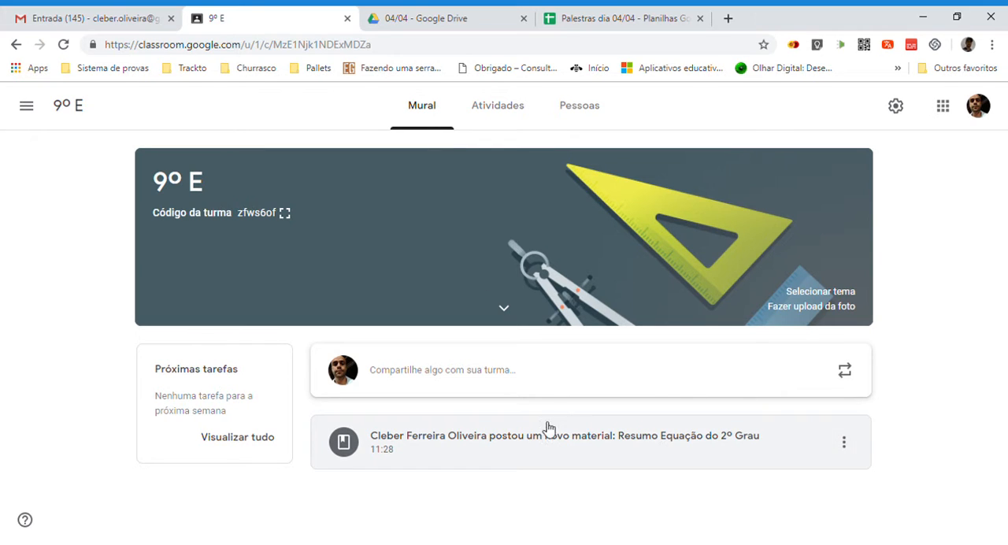
Review the kinds of class activities that can be created and the teachers and students page, and return to the class stream.
click(499, 118)
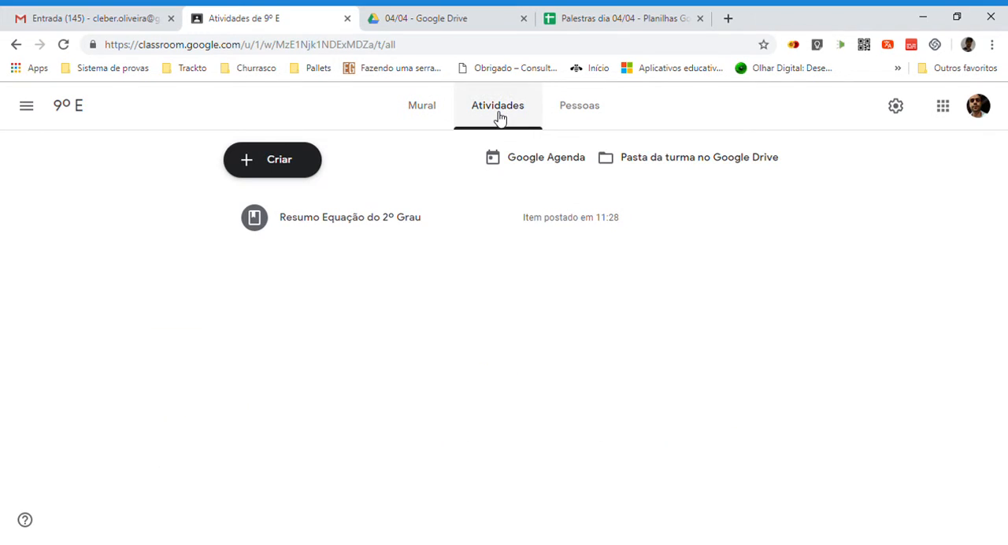
click(259, 164)
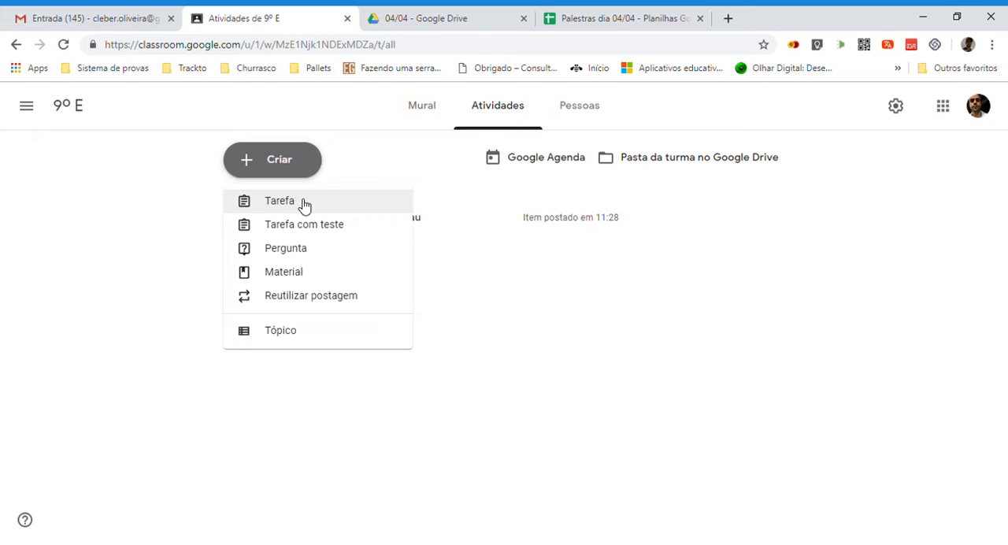
click(581, 115)
click(580, 114)
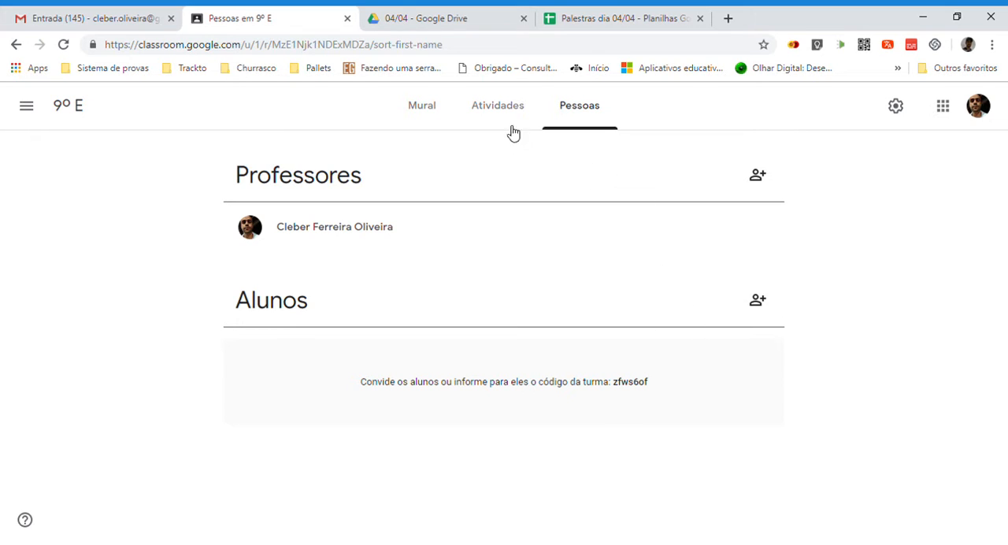
click(430, 115)
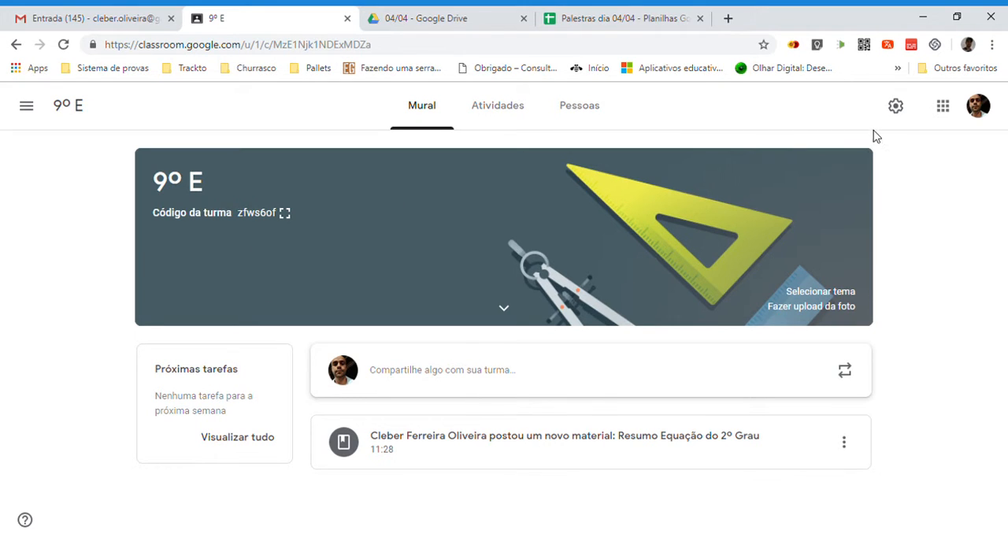
Open the 9º E class settings and review the class details and the display options for Atividades no mural.
click(897, 112)
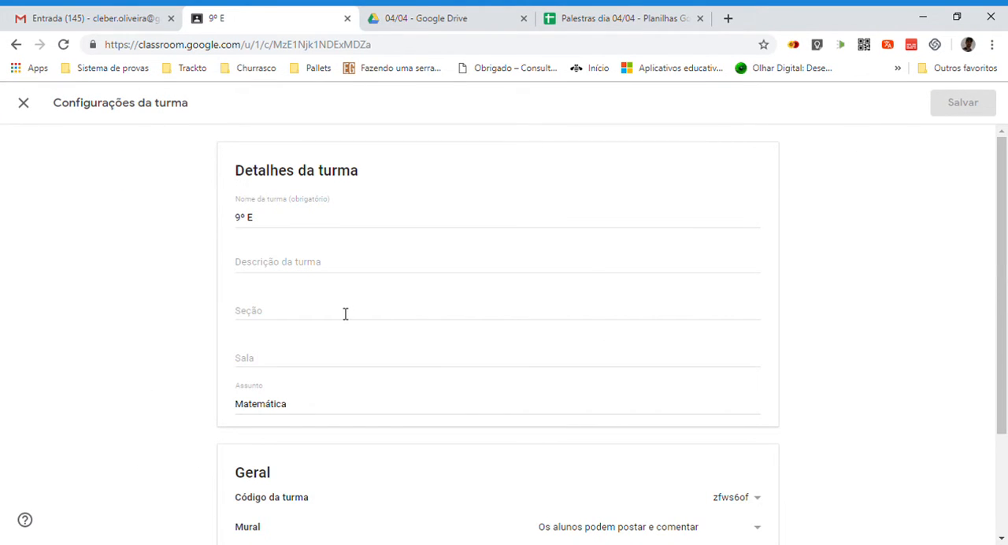
click(274, 220)
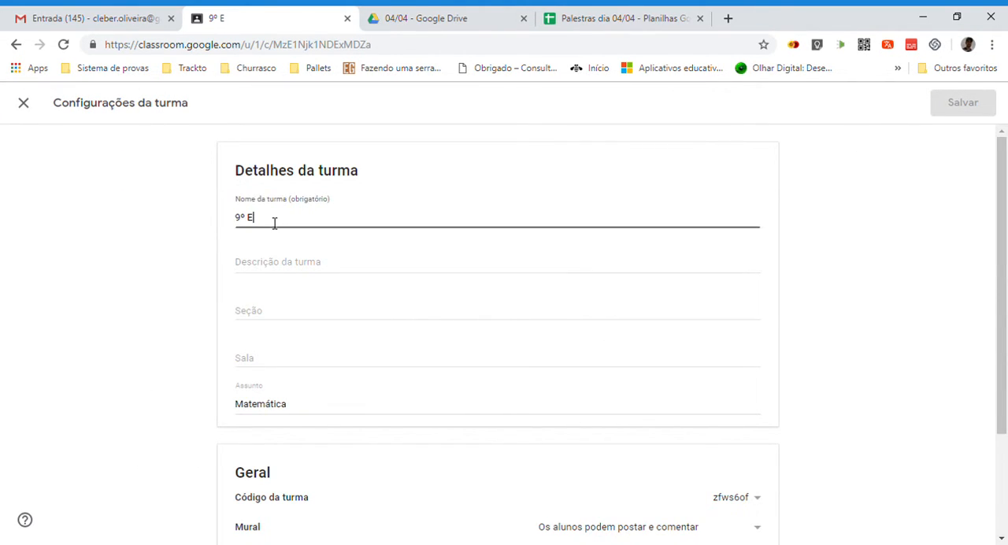
scroll(264, 291, down, 2)
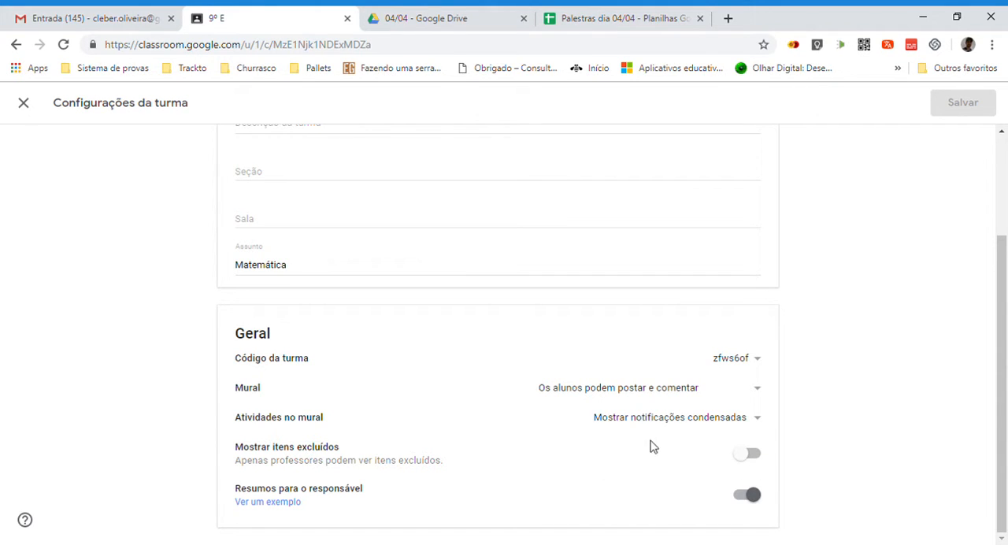
click(757, 421)
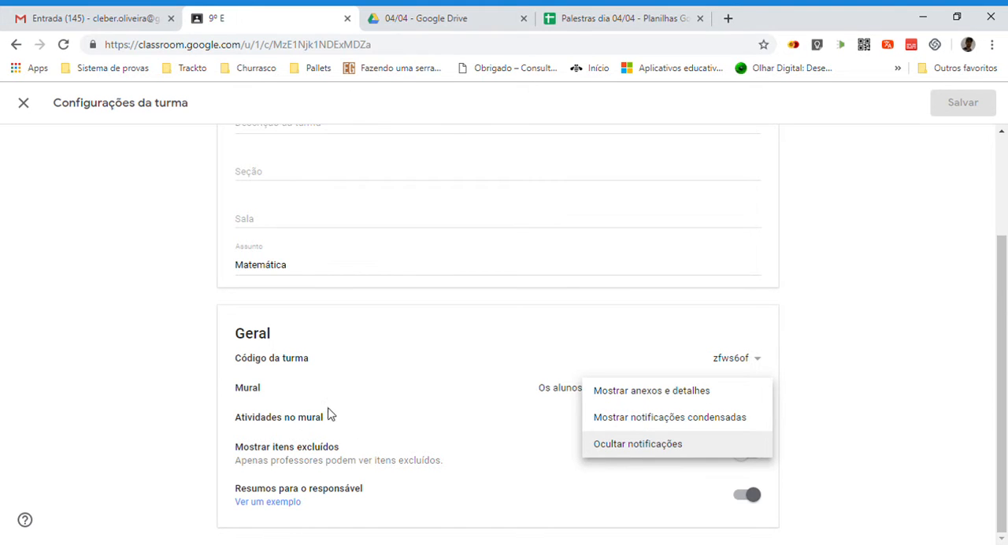
click(391, 402)
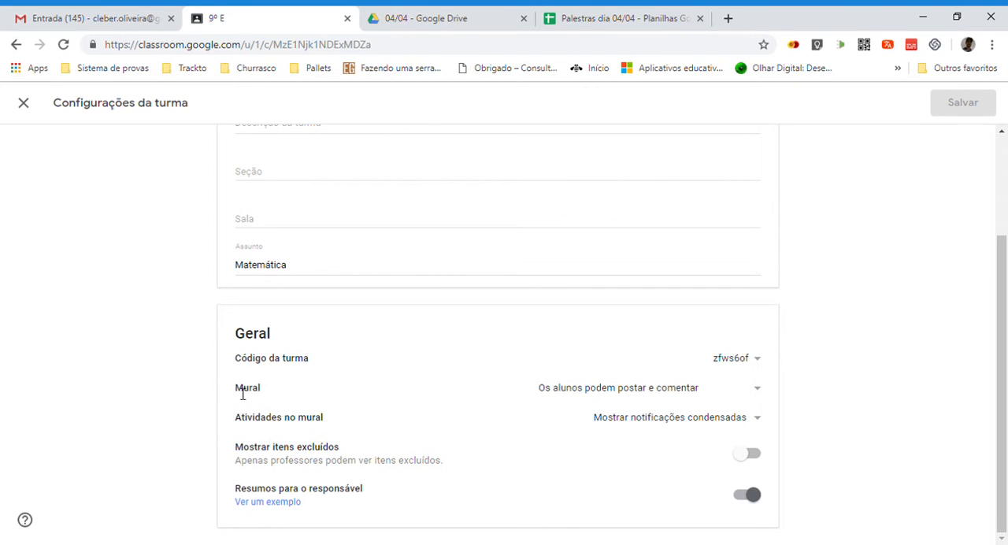
Set the class Mural permission to Os alunos só podem comentar and save the class settings.
drag(262, 392, 251, 392)
click(762, 394)
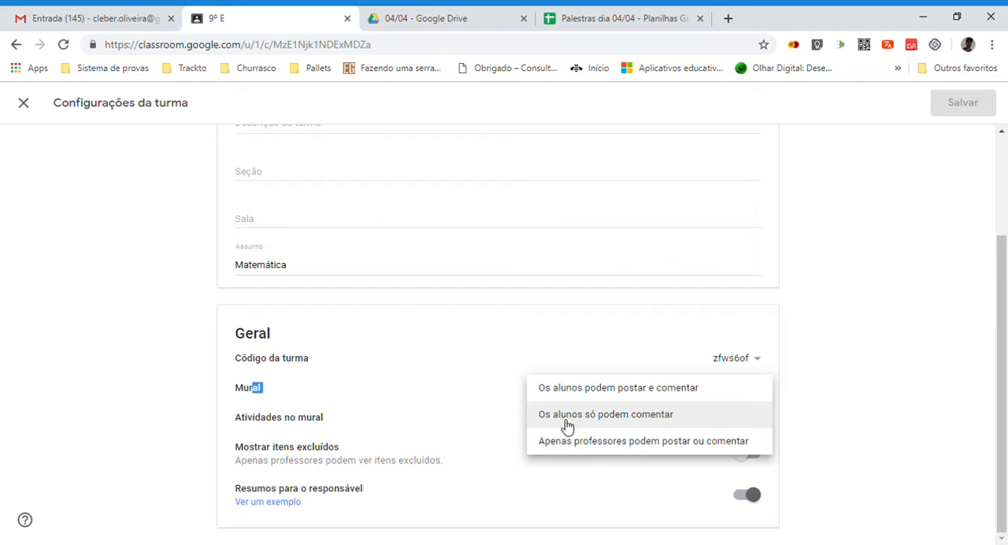
click(612, 424)
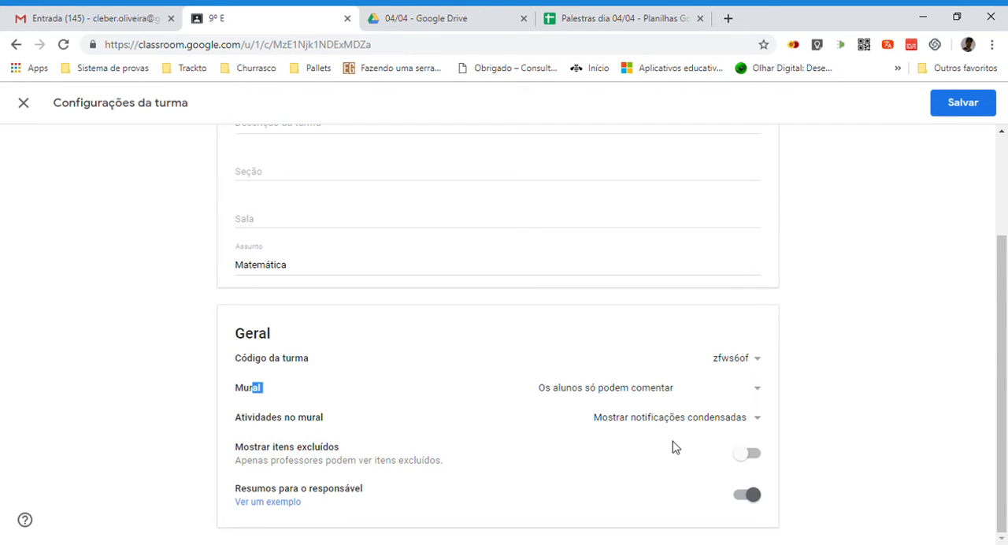
scroll(550, 385, up, 2)
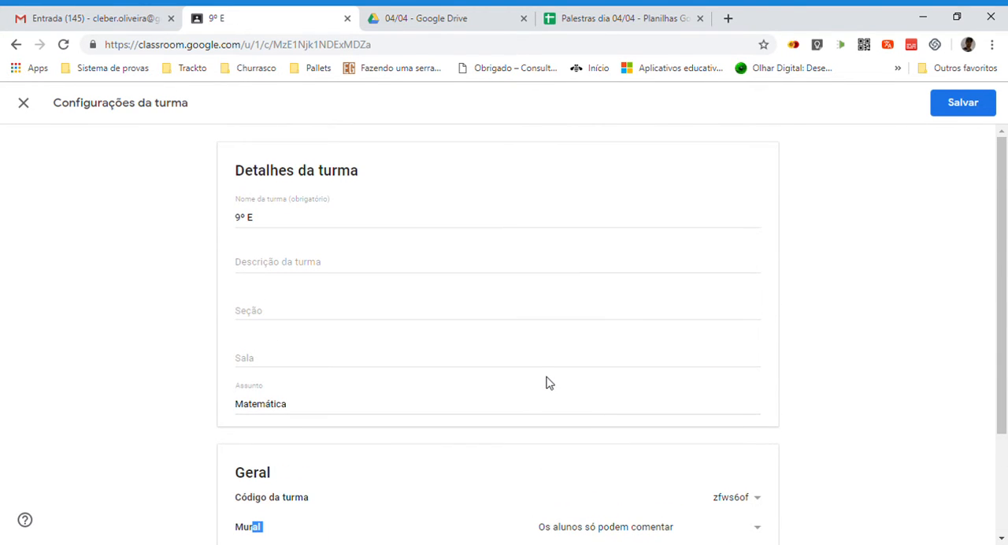
scroll(547, 381, down, 2)
scroll(548, 383, up, 2)
scroll(395, 256, down, 2)
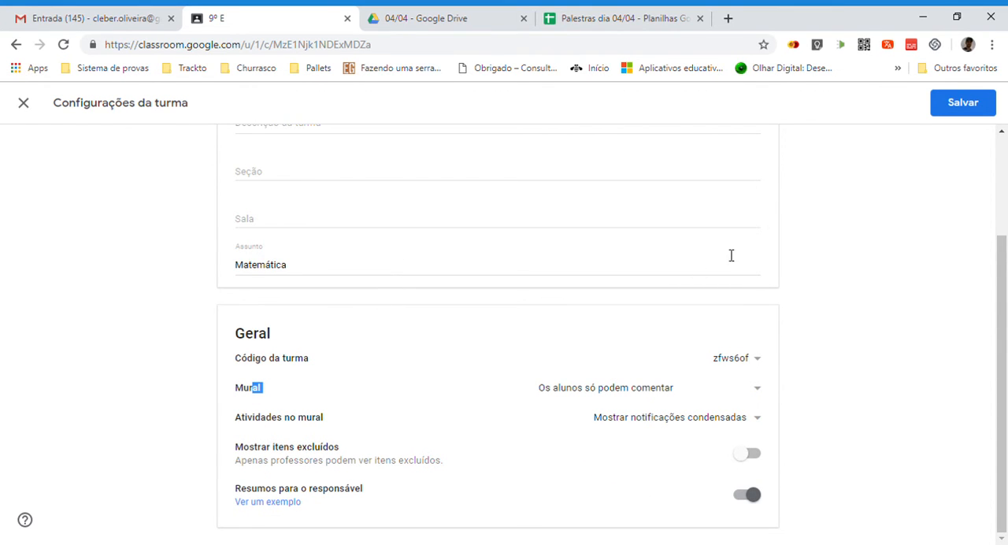
click(940, 118)
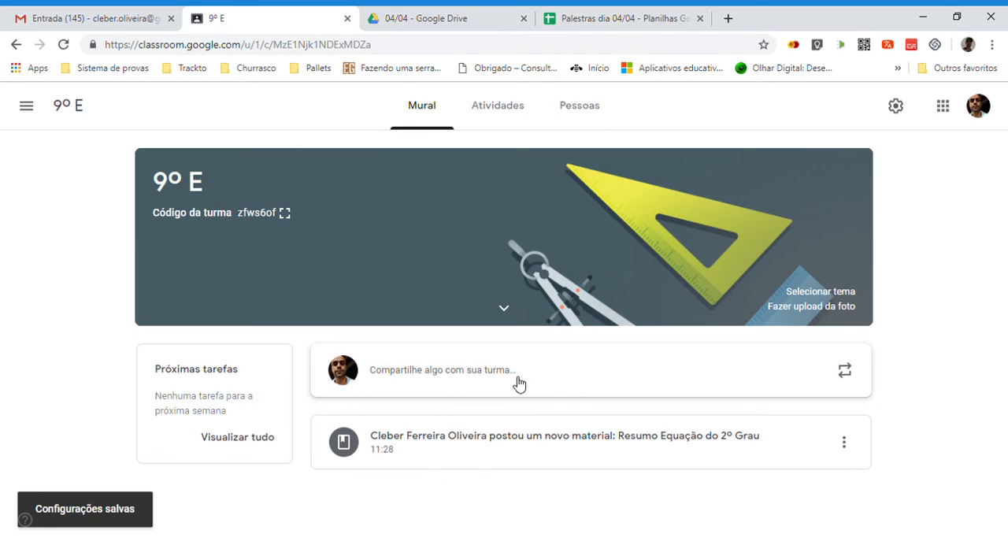
Look over the Atividades and Pessoas pages of the 9º E class and return to the Mural.
click(503, 112)
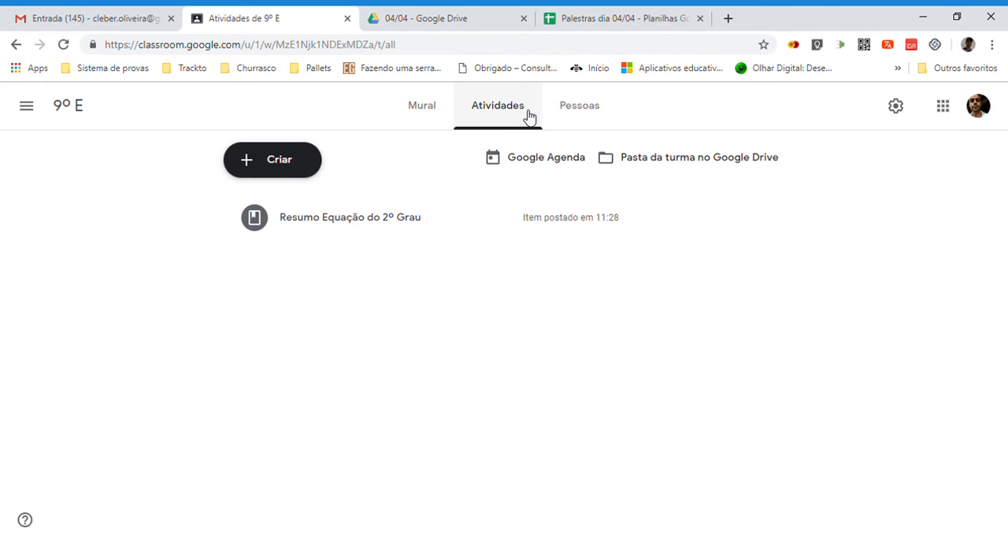
click(581, 110)
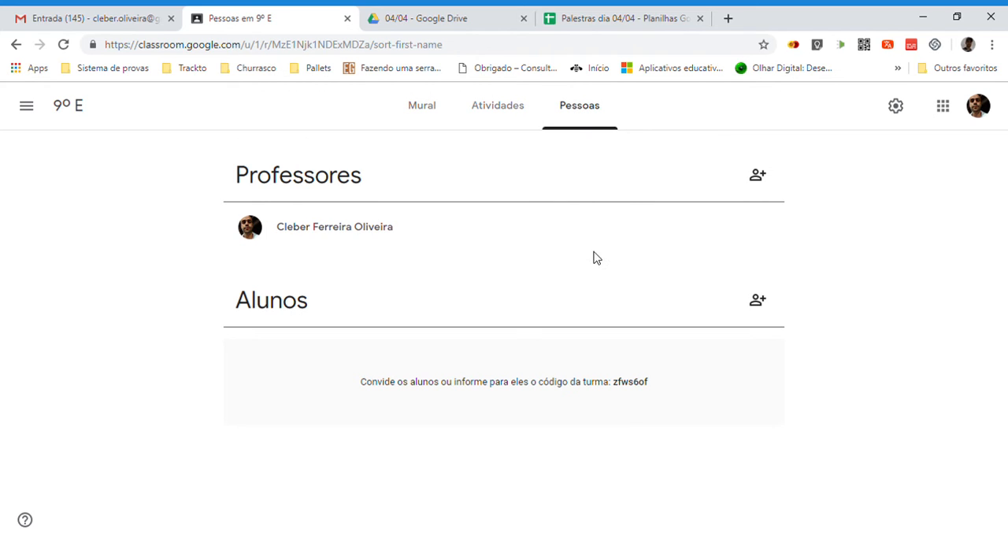
click(430, 115)
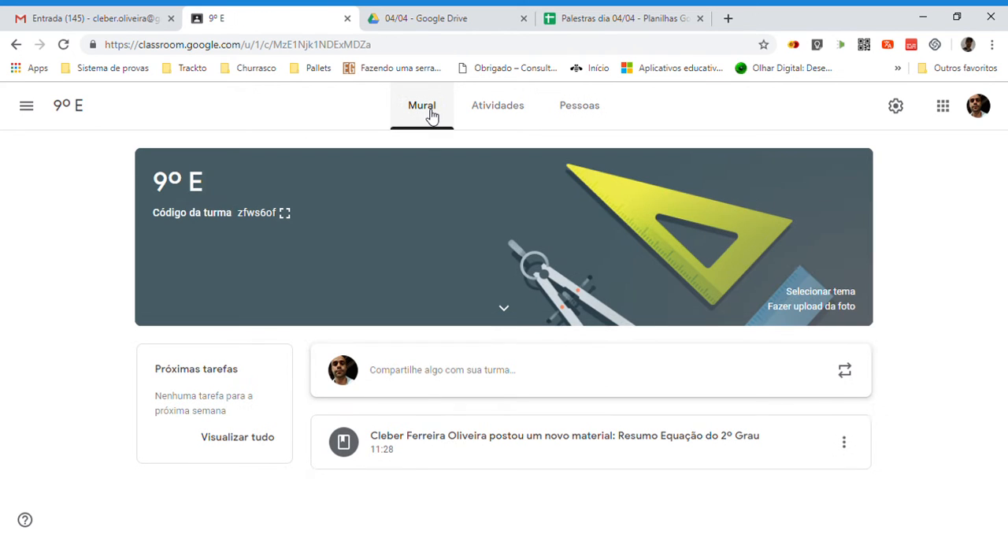